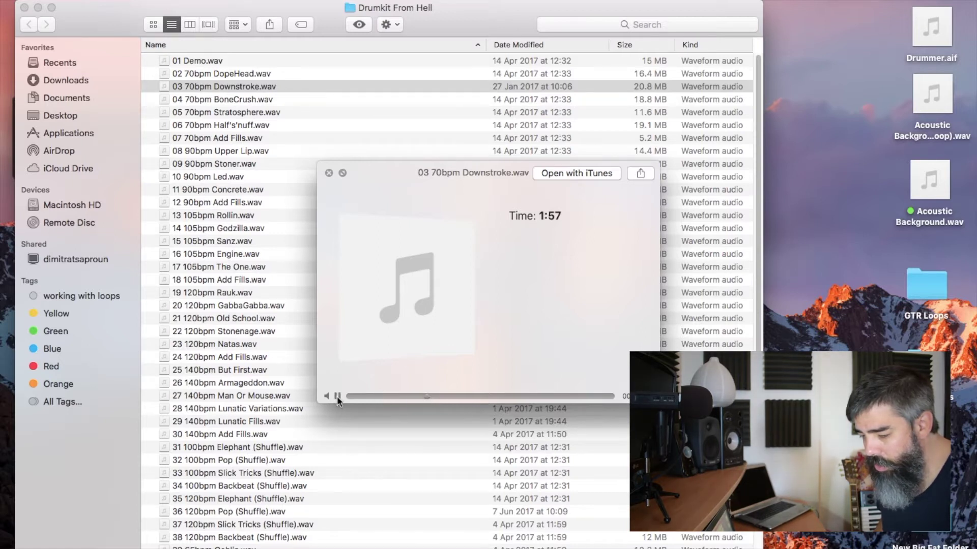
# Close the open file preview and listen to a preview of 05 70bpm Stratosphere.wav
pyautogui.click(329, 173)
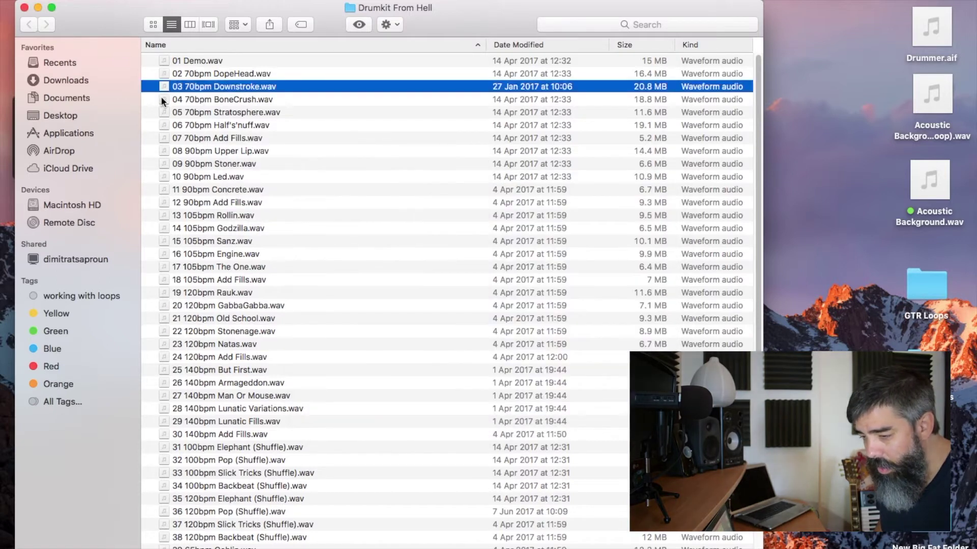
pyautogui.click(151, 113)
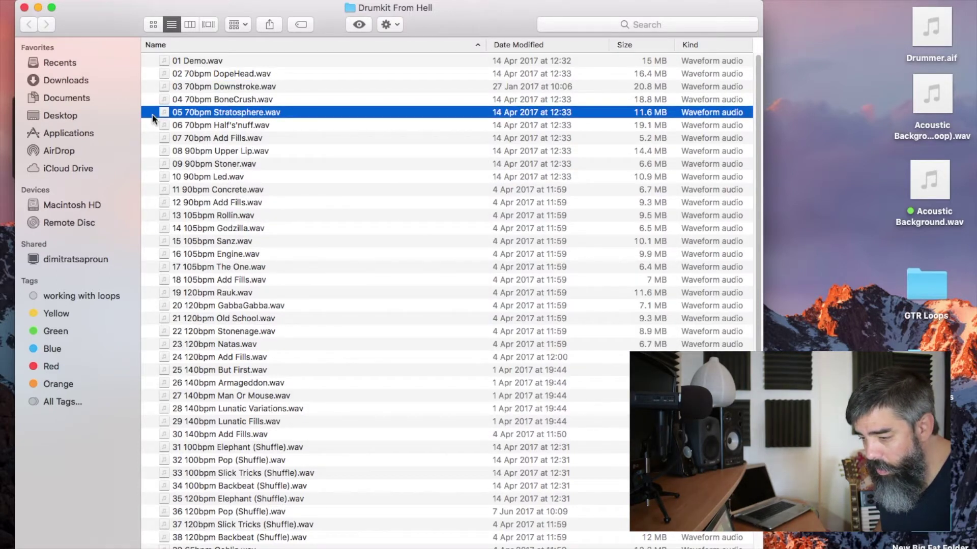
pyautogui.press('space')
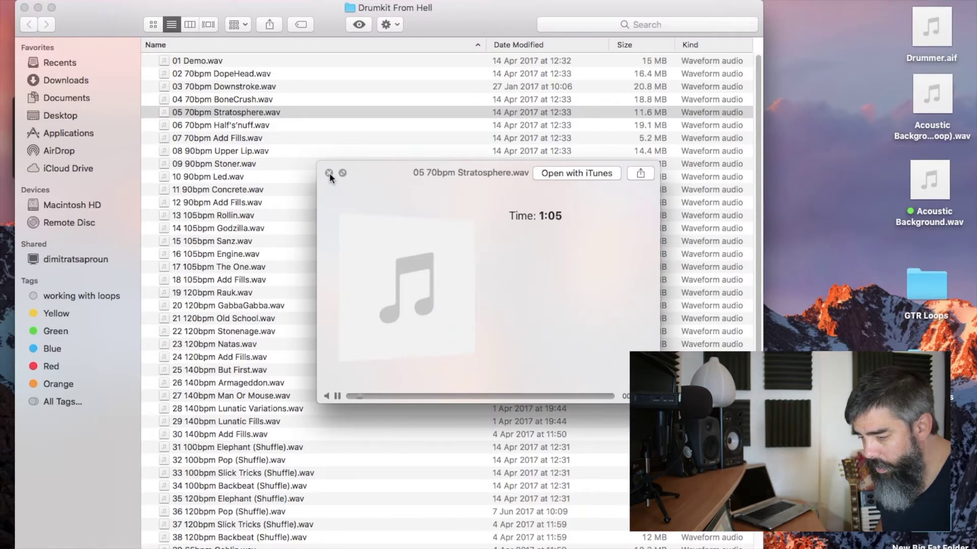
pyautogui.click(329, 173)
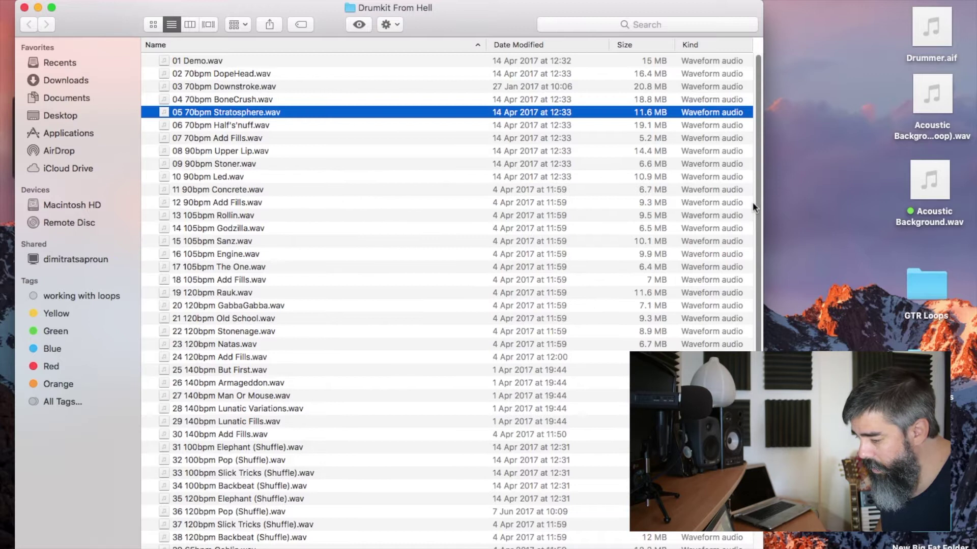
# Listen to a preview of 36 120bpm Pop (Shuffle).wav in the Drumkit From Hell folder
pyautogui.scroll(-3, 760, 189)
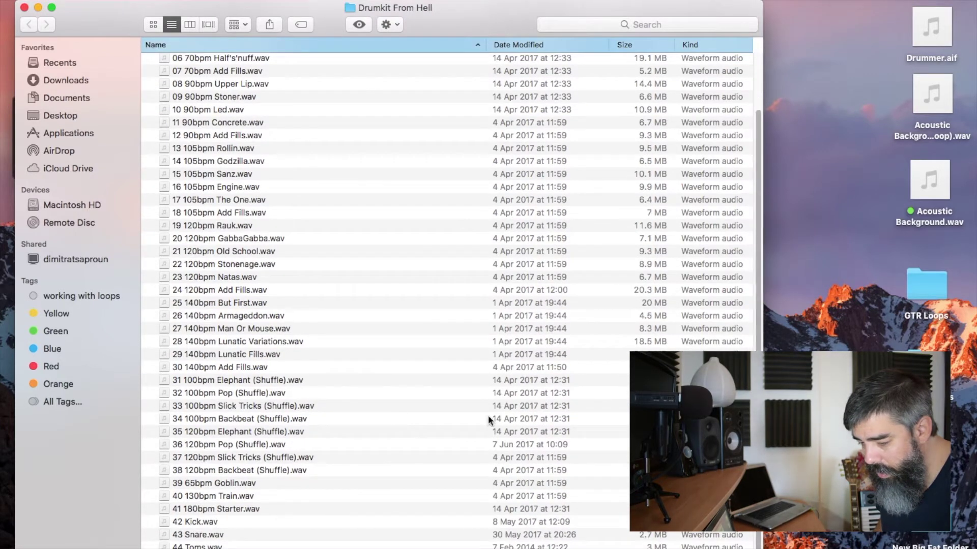
pyautogui.click(151, 444)
pyautogui.press('space')
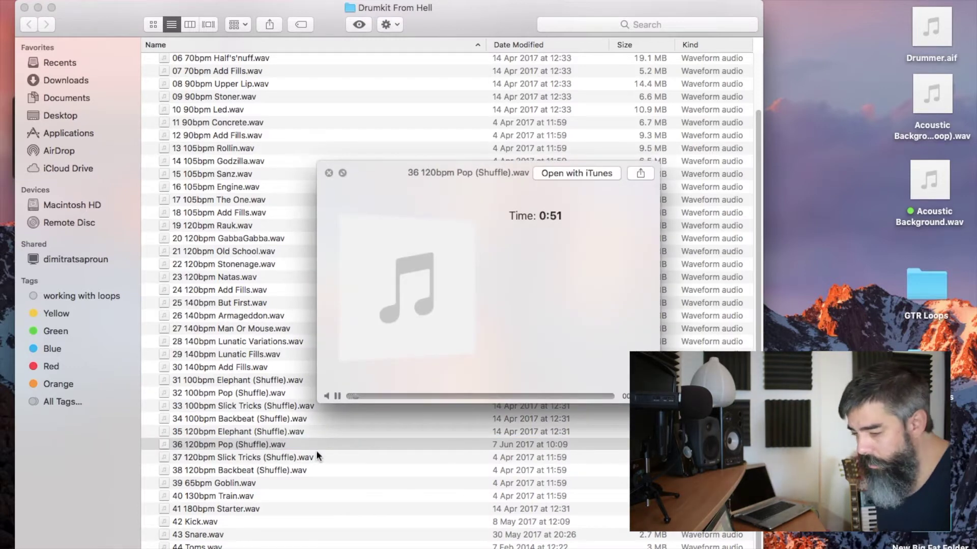
pyautogui.click(329, 173)
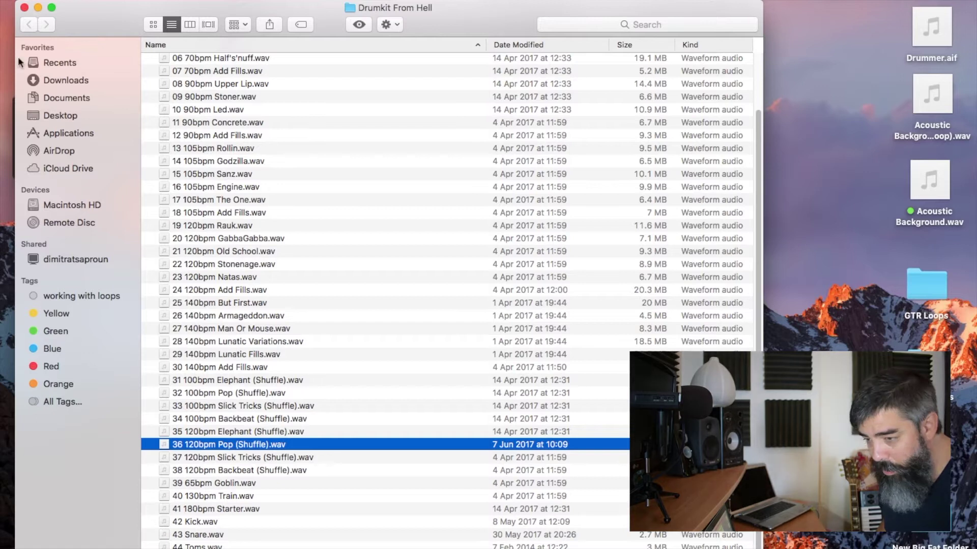
# Close the Finder window, switch to Logic Pro X and bring the long unedited drum recordings starting at bar 74 into view
pyautogui.click(24, 8)
pyautogui.click(643, 346)
pyautogui.click(739, 537)
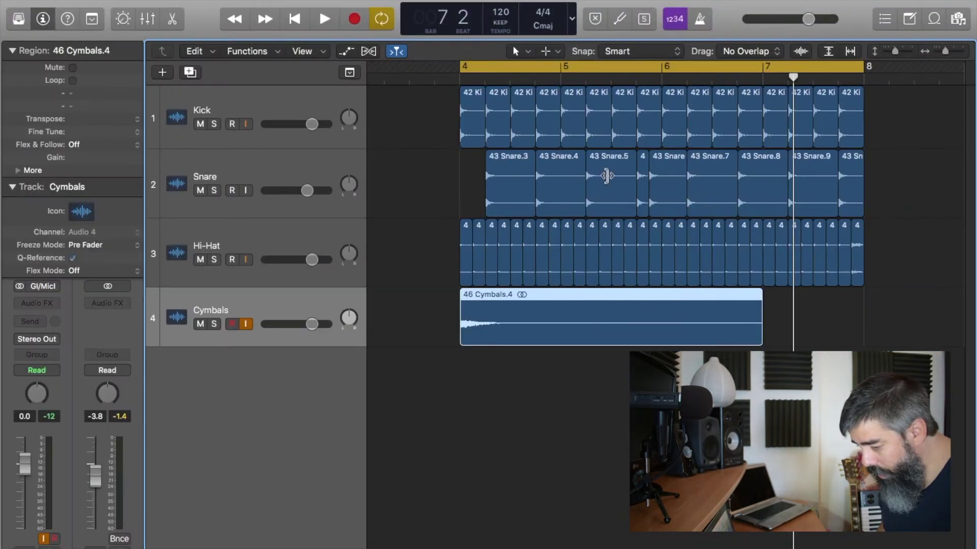
pyautogui.hscroll(20, 661, 204)
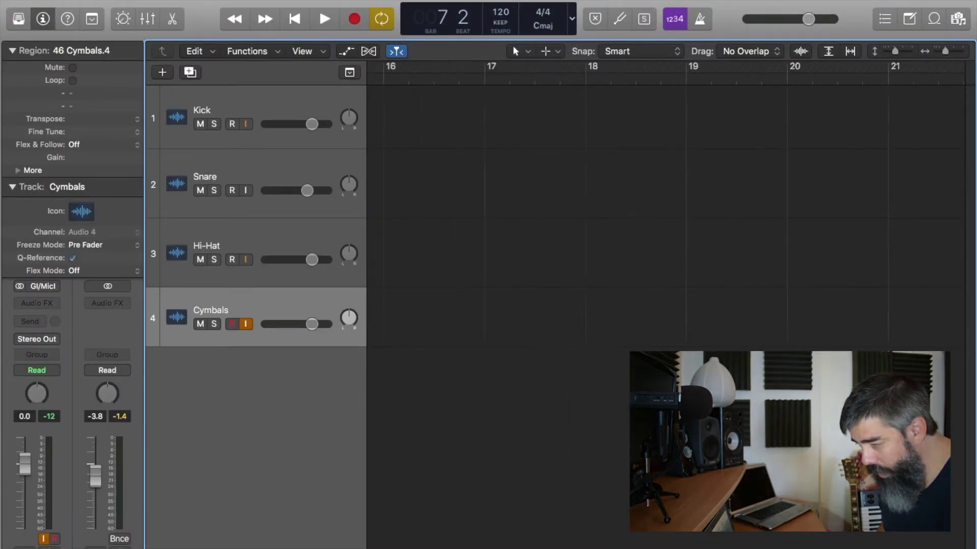
pyautogui.hscroll(20, 661, 203)
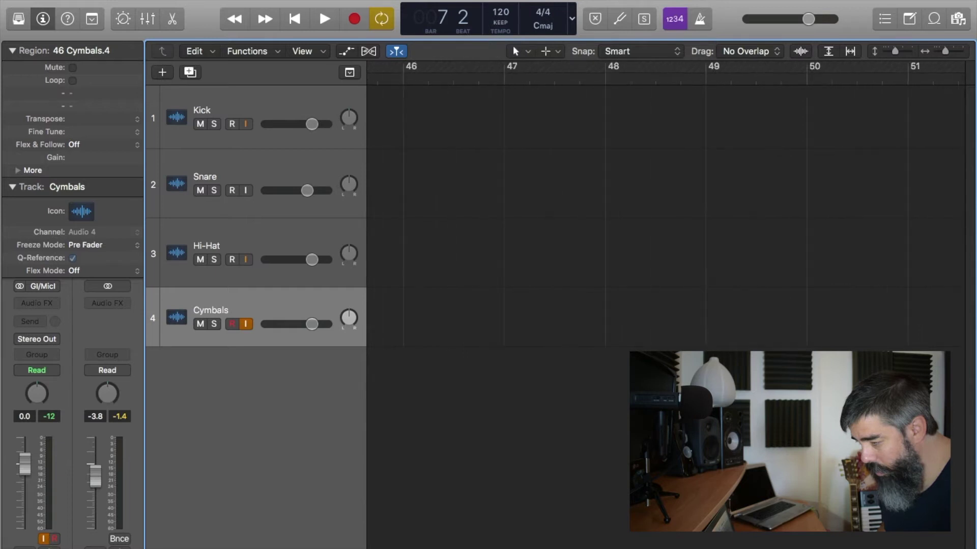
pyautogui.hscroll(-1, 681, 203)
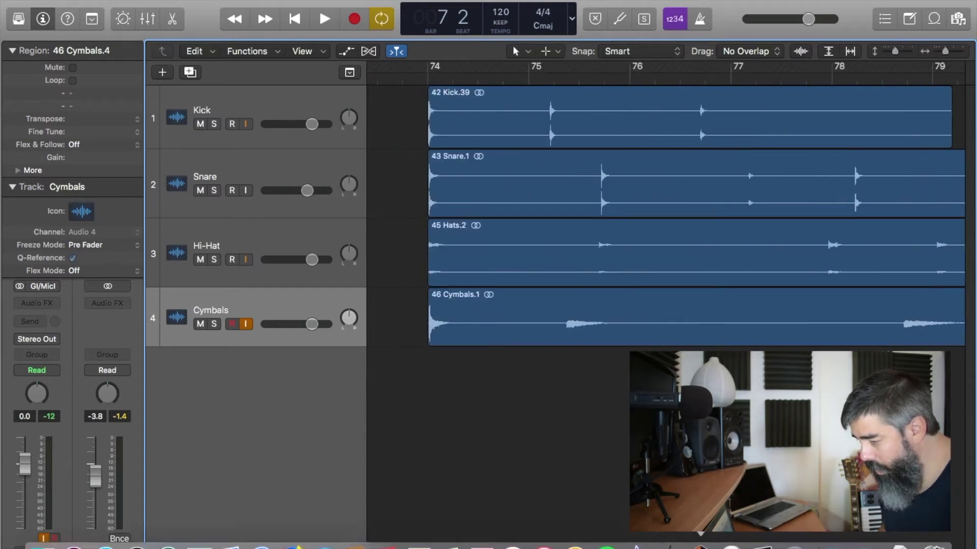
pyautogui.moveTo(944, 52); pyautogui.dragTo(942, 51)
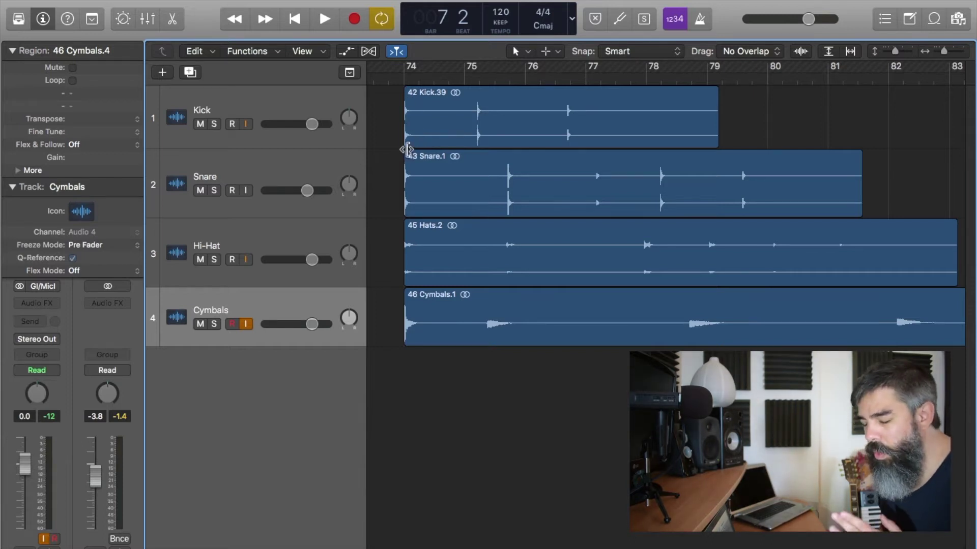
# Solo the Kick track and, with cycle mode off, listen to its single hits from bar 74
pyautogui.click(212, 124)
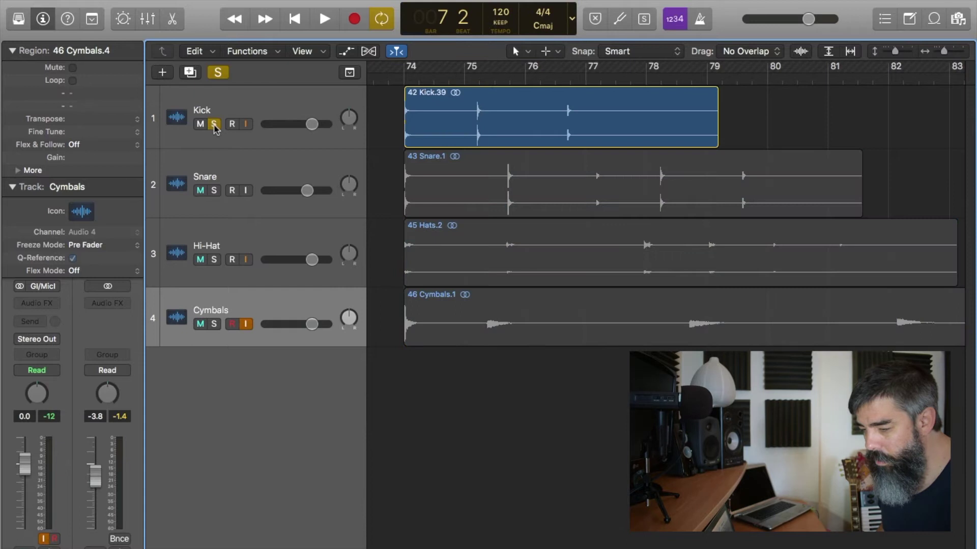
pyautogui.press('c')
pyautogui.press('Return')
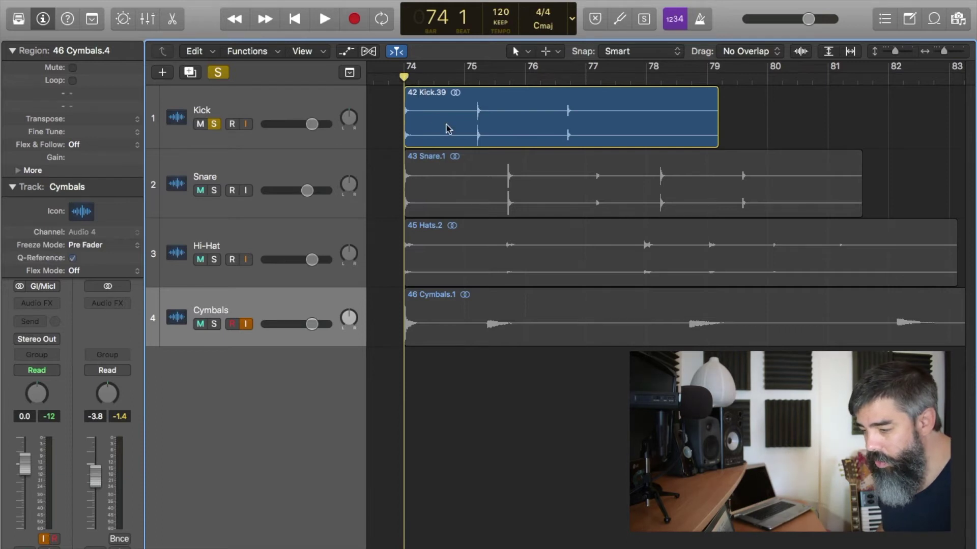
pyautogui.press('space')
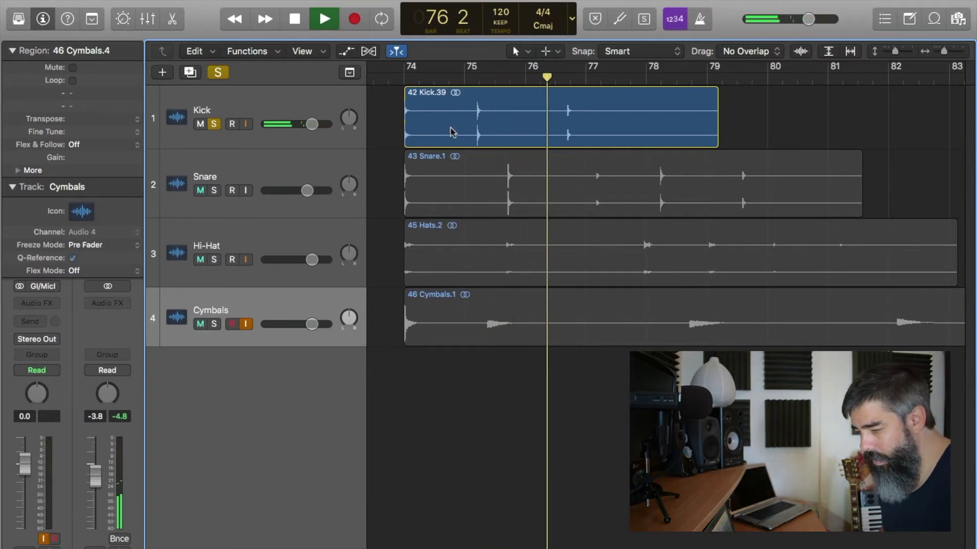
pyautogui.press('space')
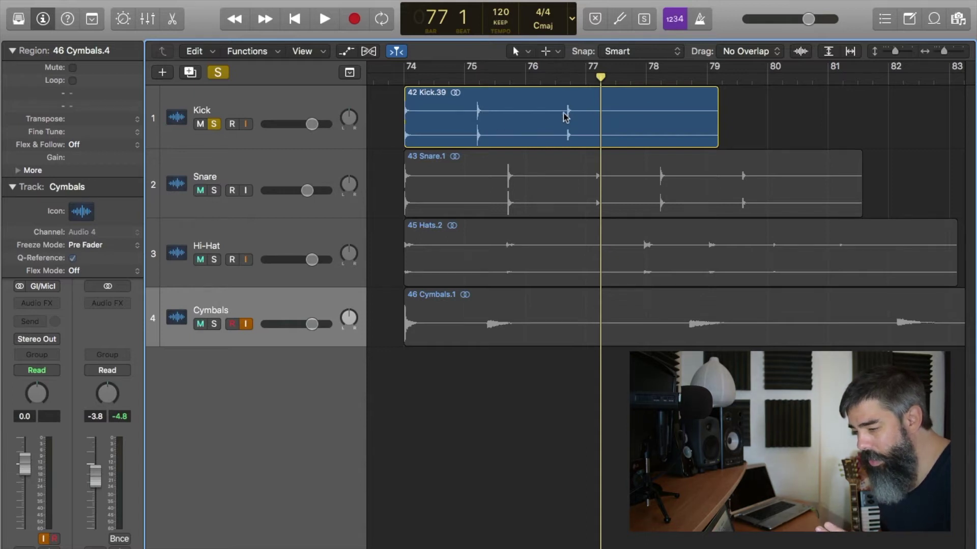
# Solo the Snare track instead of the Kick and listen to the separate hits in its long recording
pyautogui.click(214, 190)
pyautogui.click(214, 124)
pyautogui.press('space')
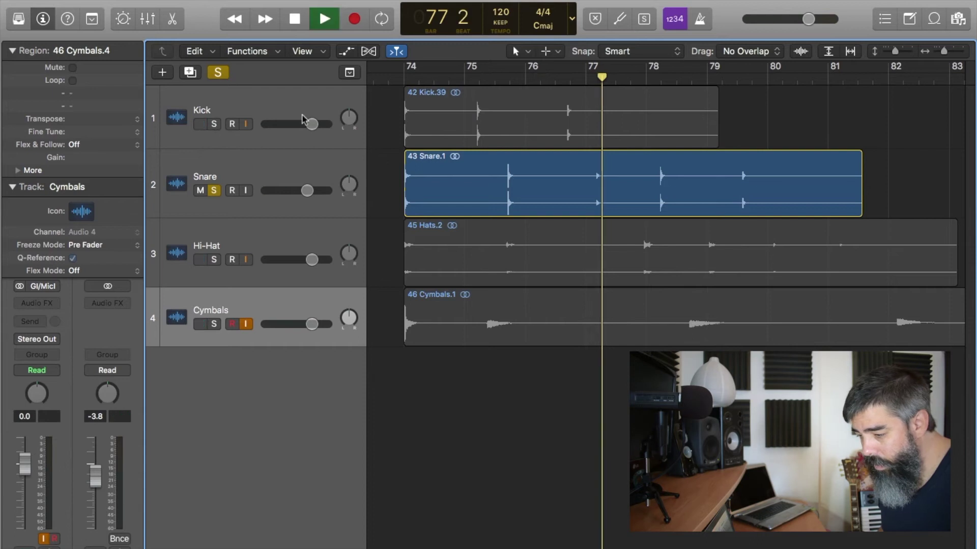
pyautogui.press('space')
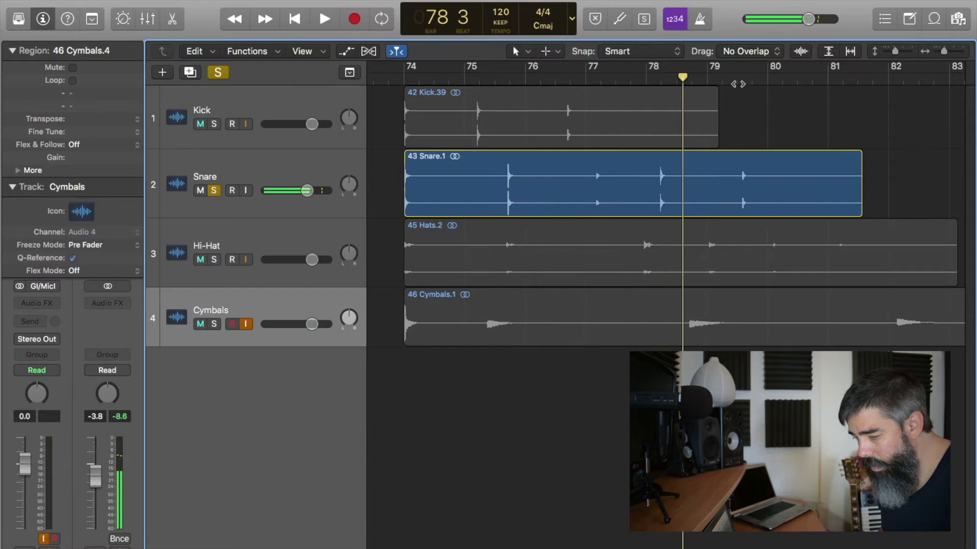
pyautogui.press('space')
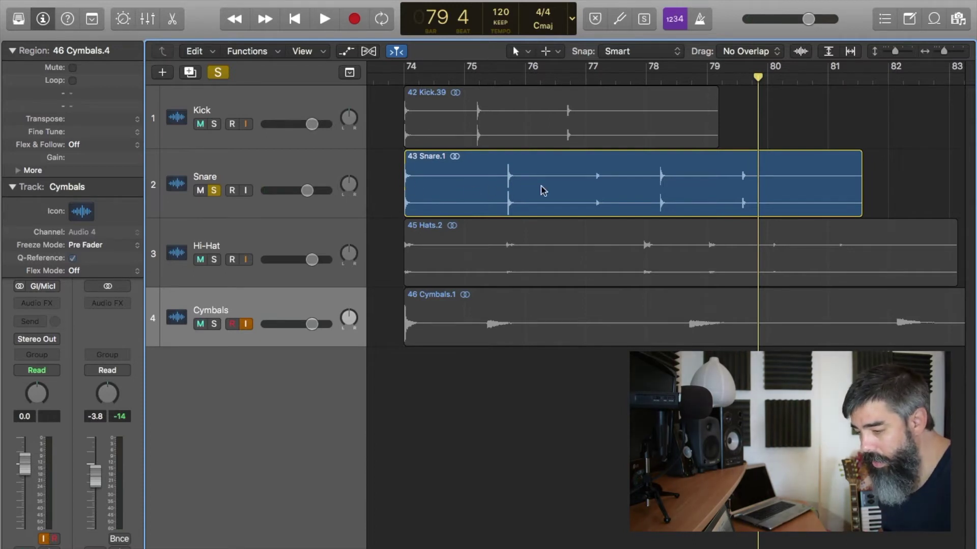
# Solo only the Hi-Hat track and listen to its different hits from bar 74 through bar 81
pyautogui.click(215, 260)
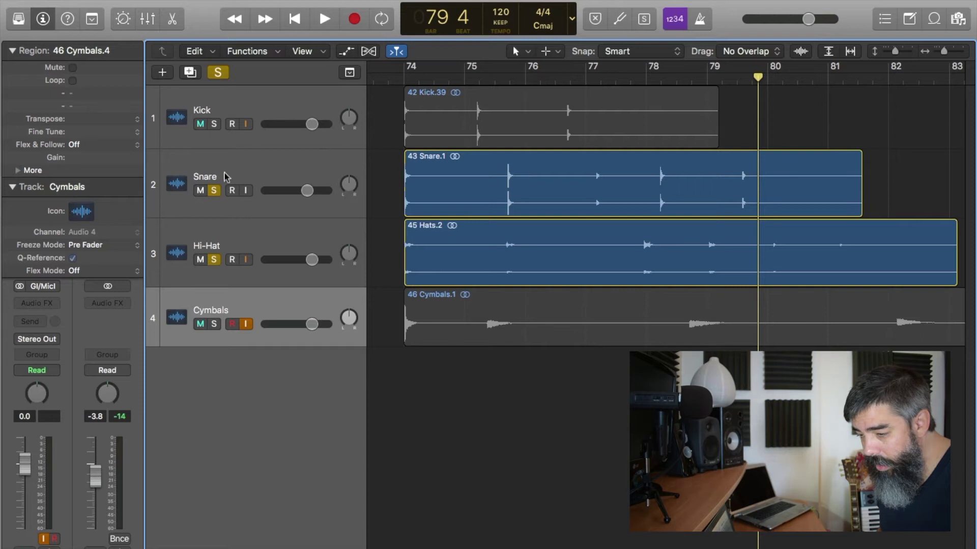
pyautogui.click(213, 190)
pyautogui.click(403, 79)
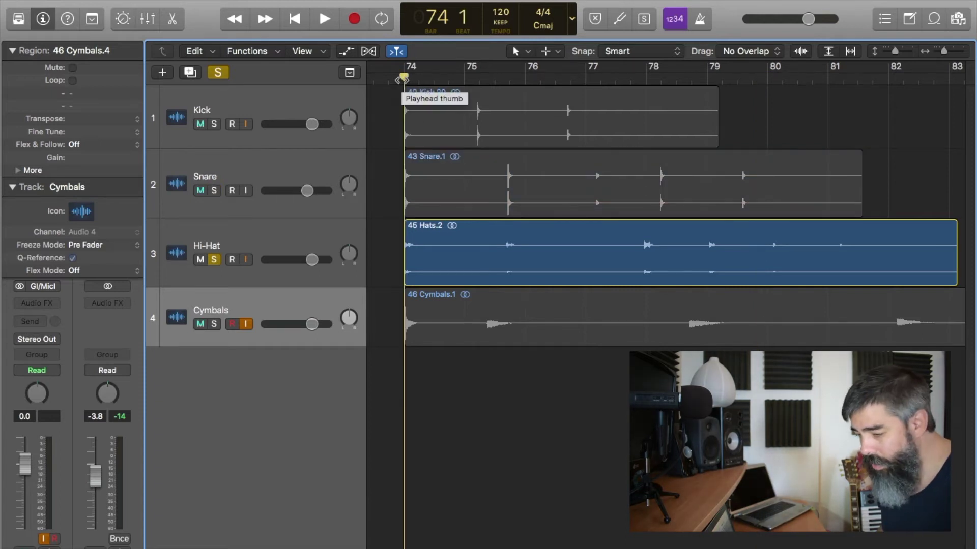
pyautogui.press('space')
pyautogui.press('space')
pyautogui.click(496, 78)
pyautogui.press('space')
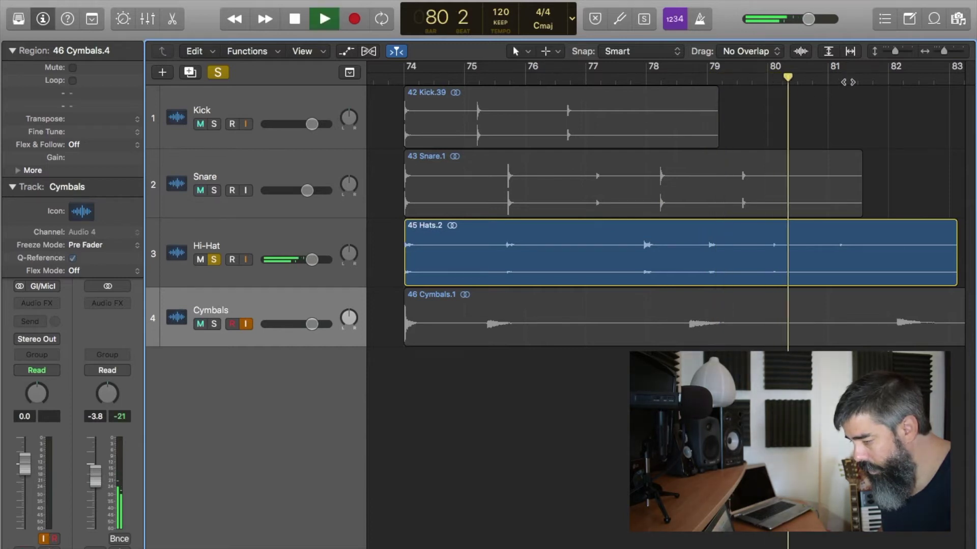
pyautogui.press('space')
pyautogui.click(843, 79)
pyautogui.press('space')
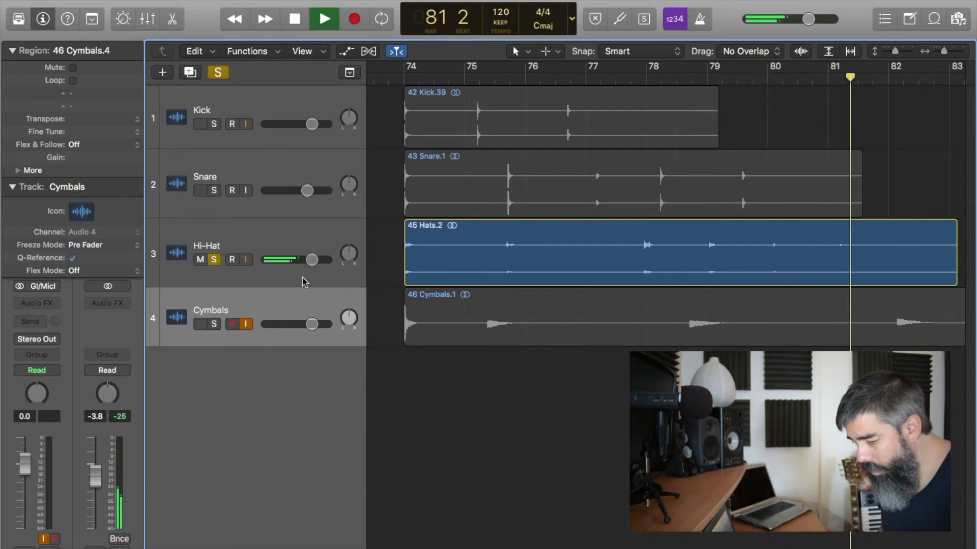
pyautogui.press('space')
# Solo only the Cymbals track and listen to its different crashes at several points between bars 74 and 82
pyautogui.click(206, 312)
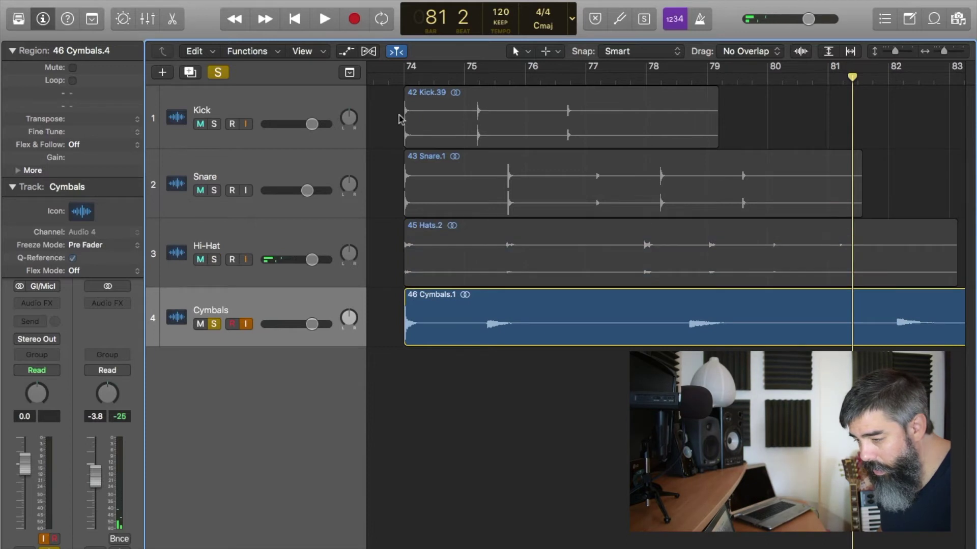
pyautogui.hotkey('shift', 'space')
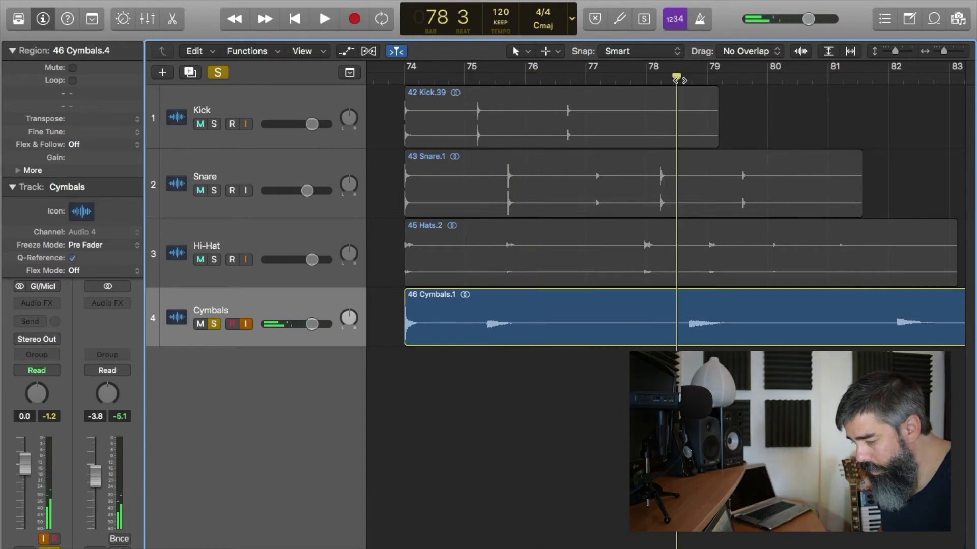
pyautogui.press('space')
pyautogui.moveTo(901, 81); pyautogui.dragTo(890, 82)
pyautogui.press('space')
pyautogui.press('space')
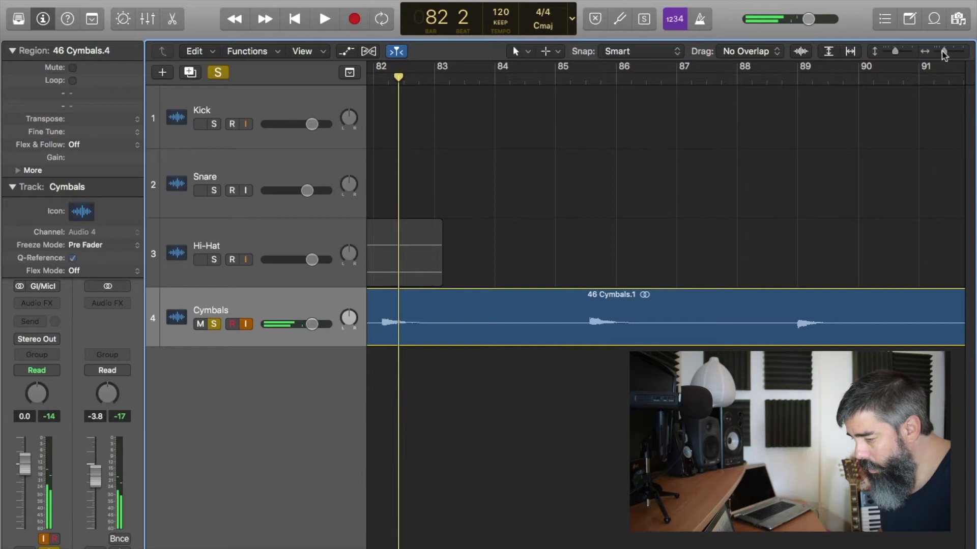
# Return the playhead to the project start and restore looped playback of bars 4 to 8 with no track soloed
pyautogui.click(297, 20)
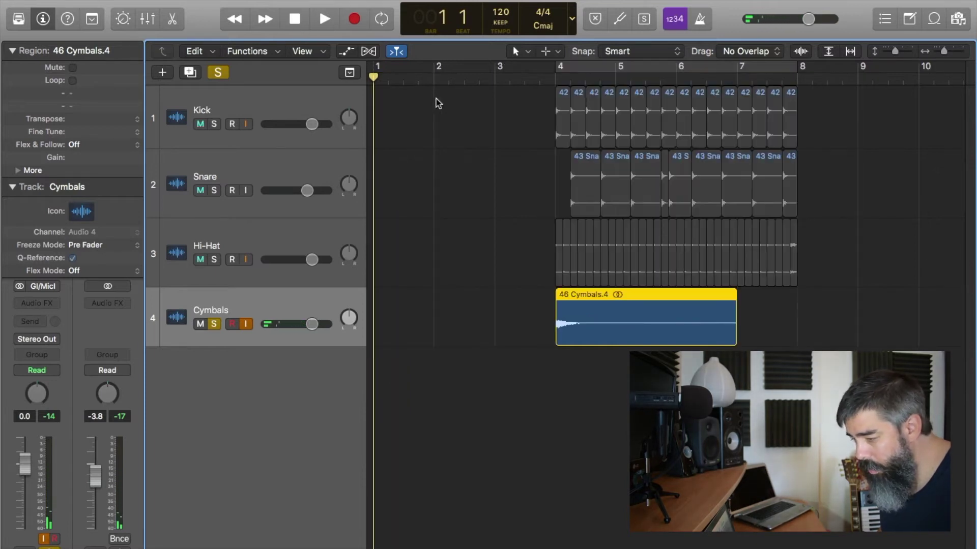
pyautogui.click(583, 73)
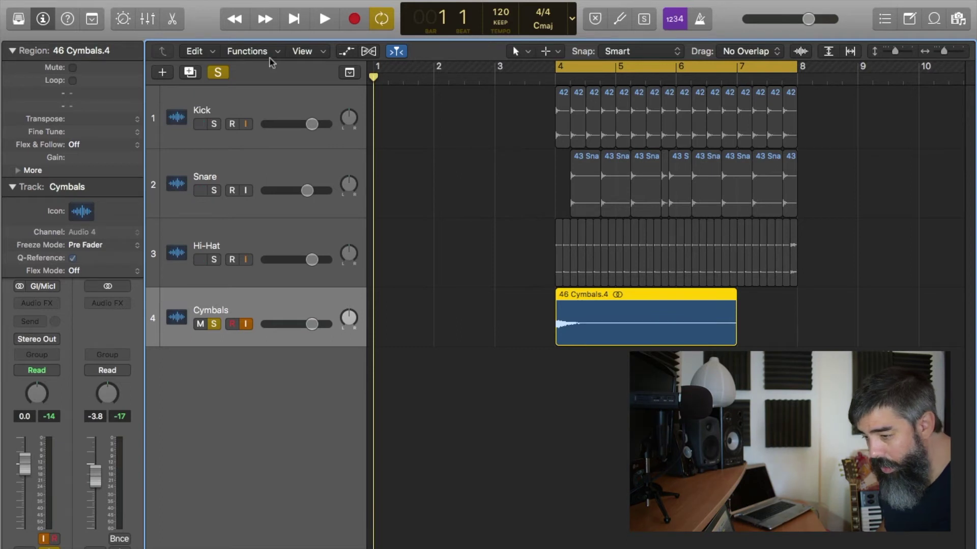
pyautogui.click(219, 72)
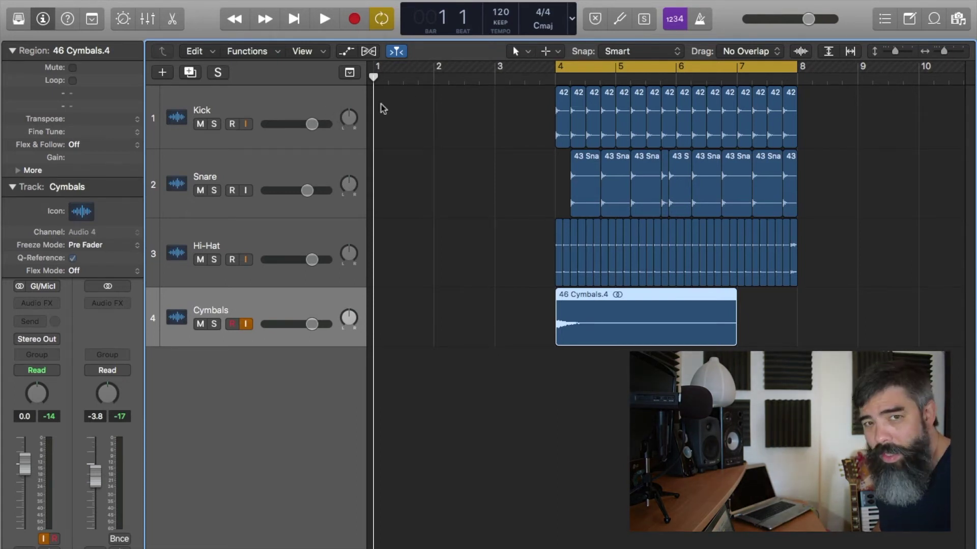
# Play the assembled four-track drum beat in the bar 4 to 8 cycle and examine its regions
pyautogui.press('space')
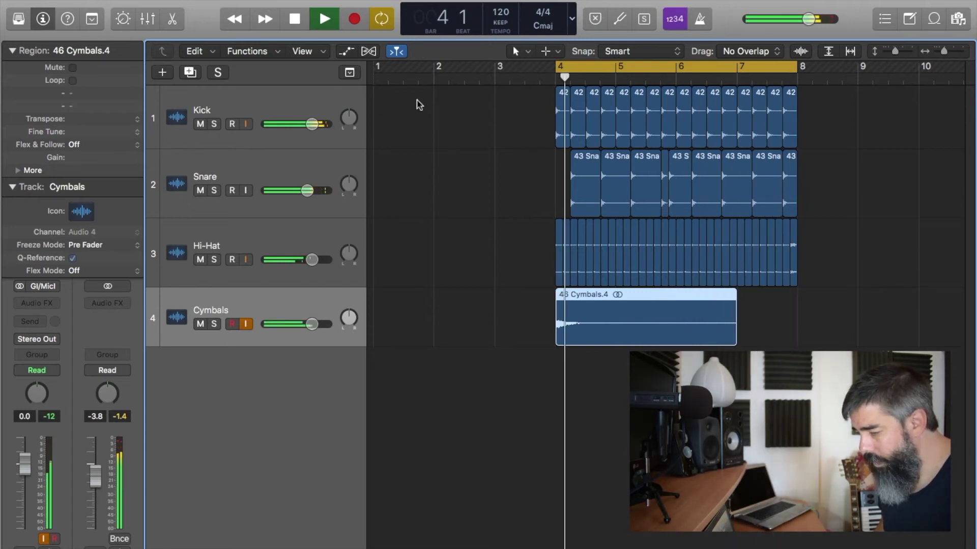
pyautogui.moveTo(943, 52); pyautogui.dragTo(946, 53)
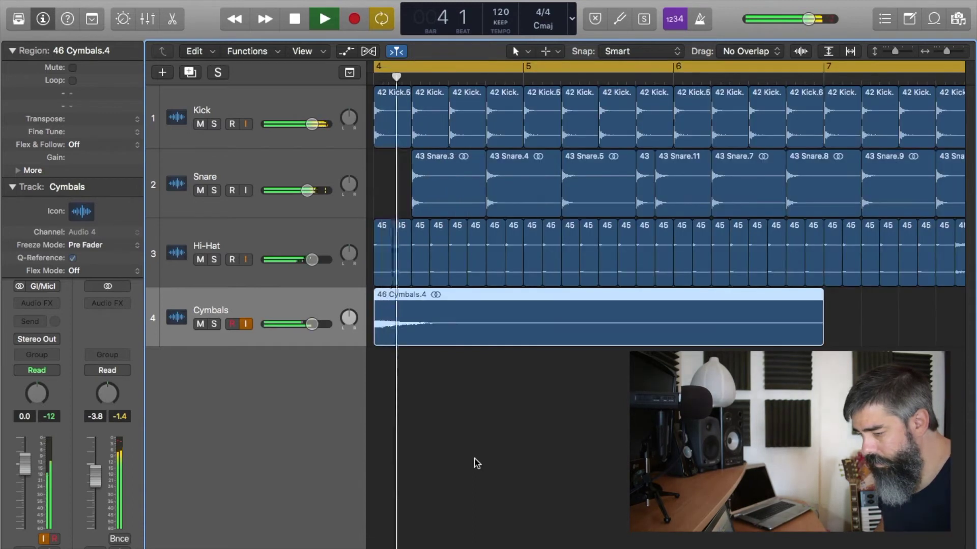
pyautogui.press('space')
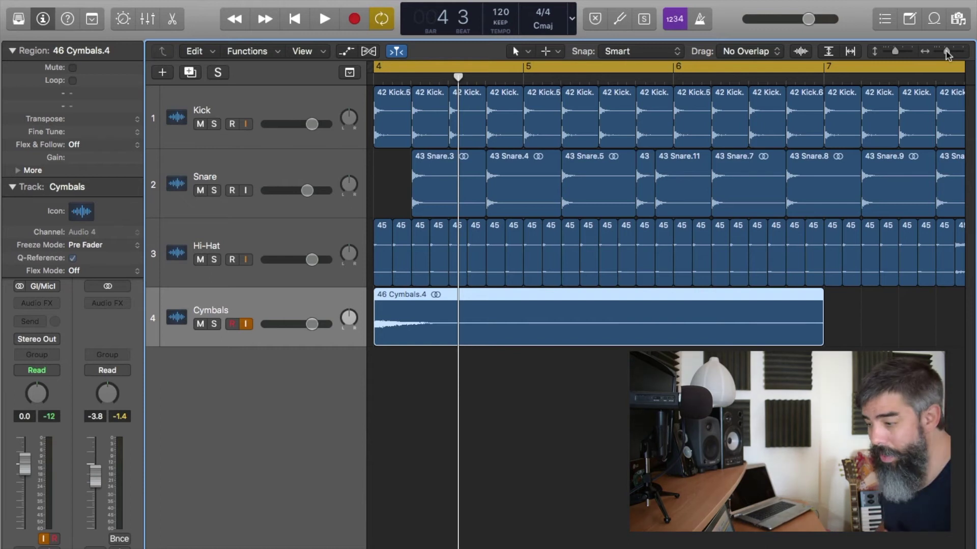
pyautogui.click(945, 53)
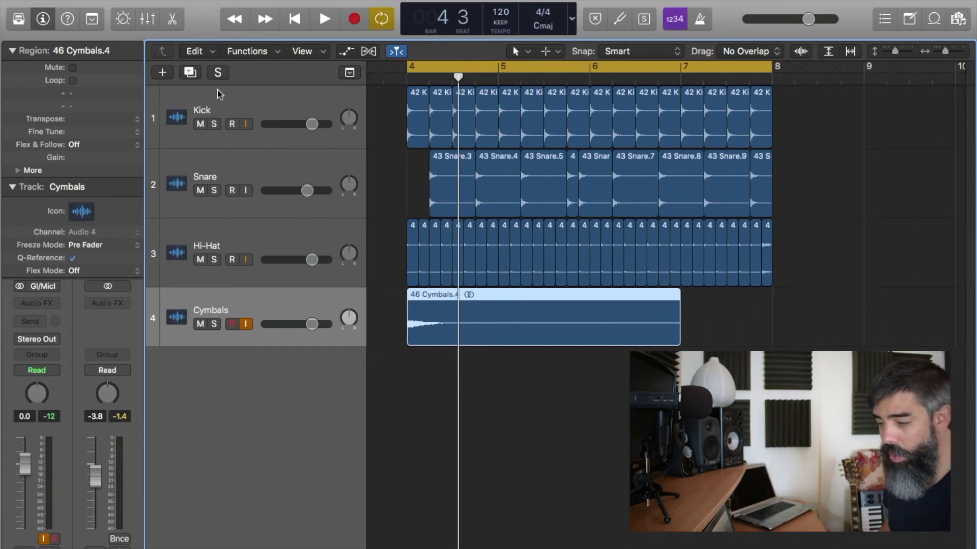
# Solo the Kick track, listen to its pattern within the cycled beat and release the solo
pyautogui.click(215, 125)
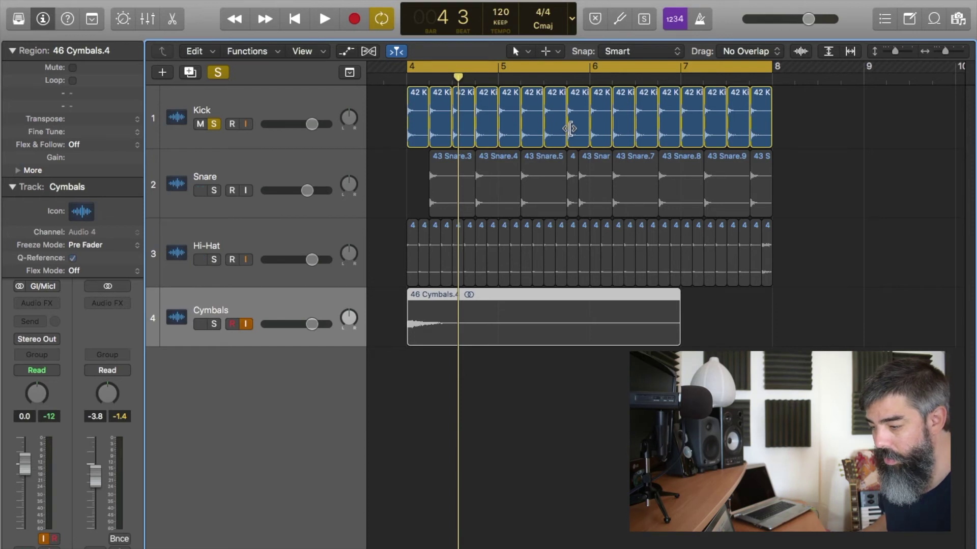
pyautogui.press('space')
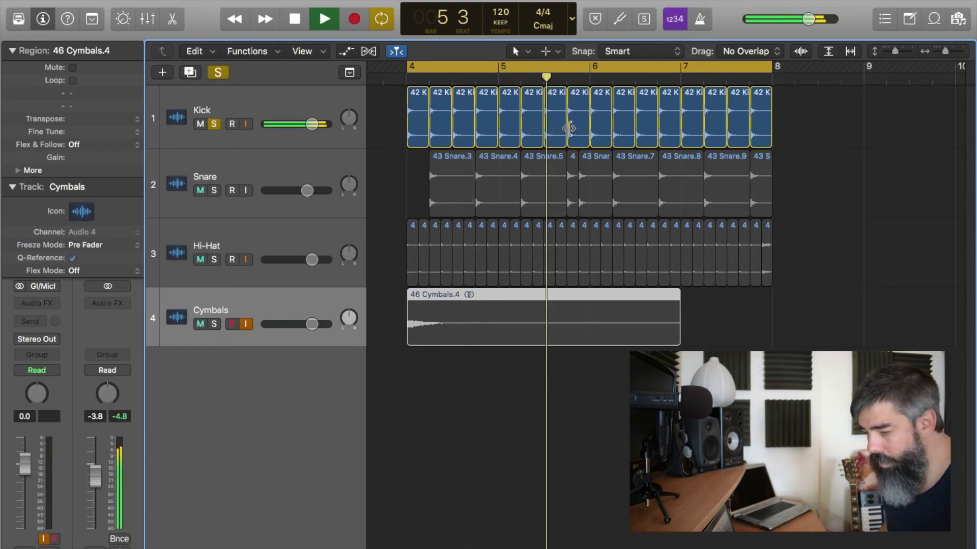
pyautogui.press('space')
pyautogui.click(214, 124)
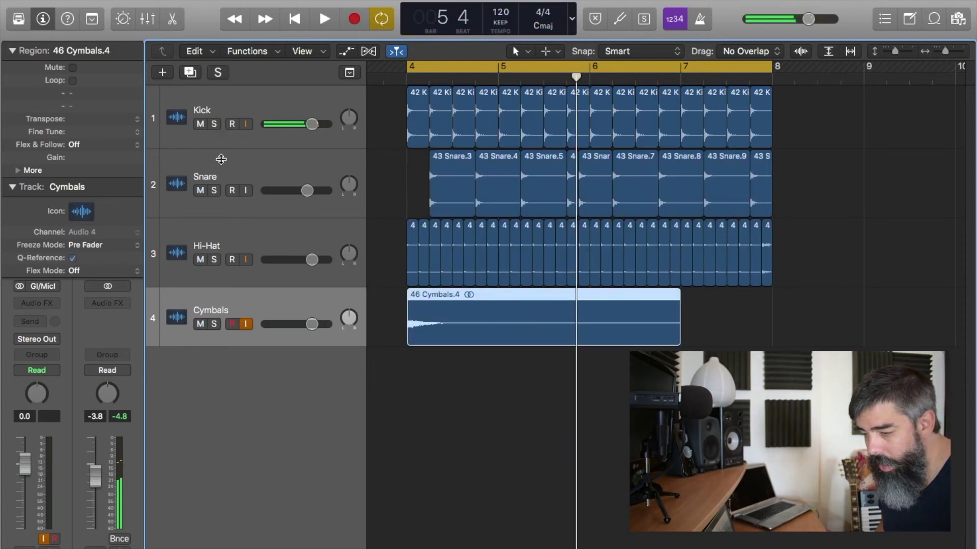
# Solo the Snare track and listen to its pattern within the cycled beat
pyautogui.click(214, 190)
pyautogui.press('space')
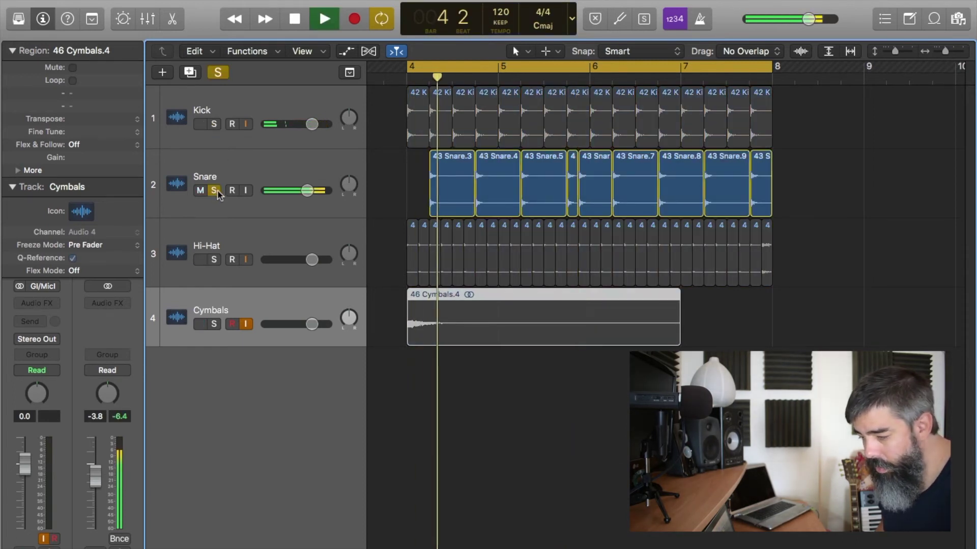